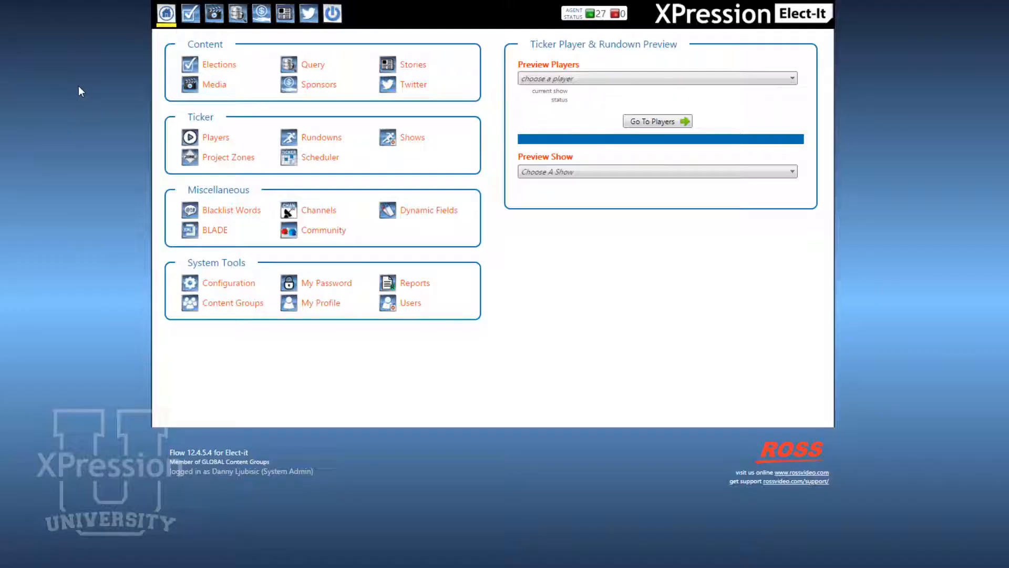
Step: Open the Elections content and look through the list of existing events
left_click(220, 66)
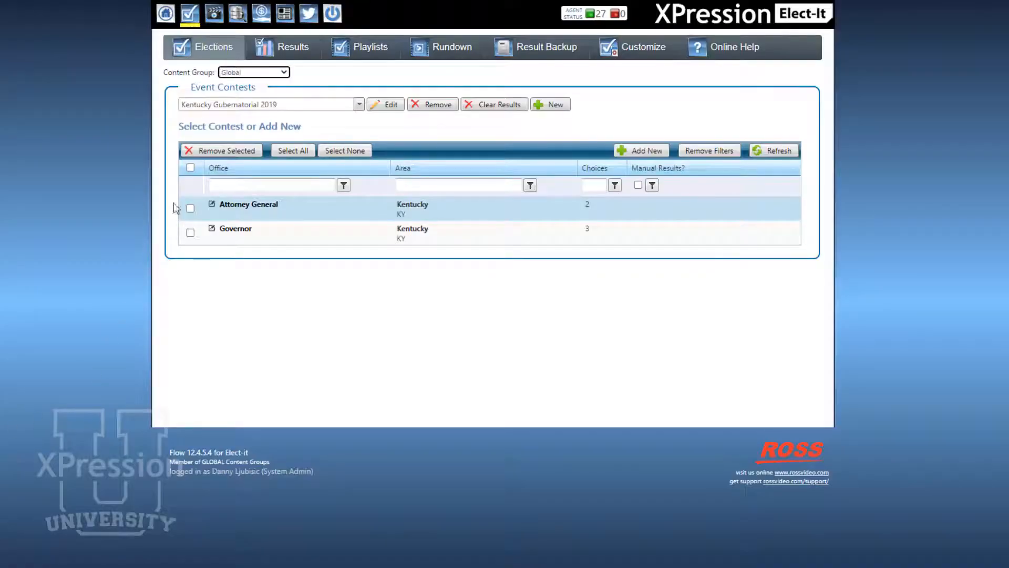
left_click(361, 104)
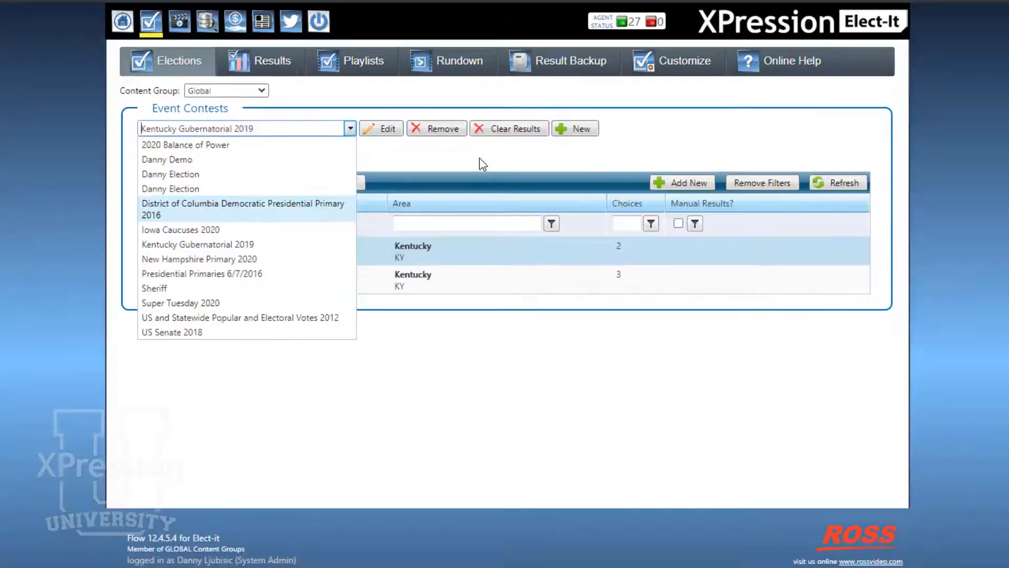
left_click(469, 130)
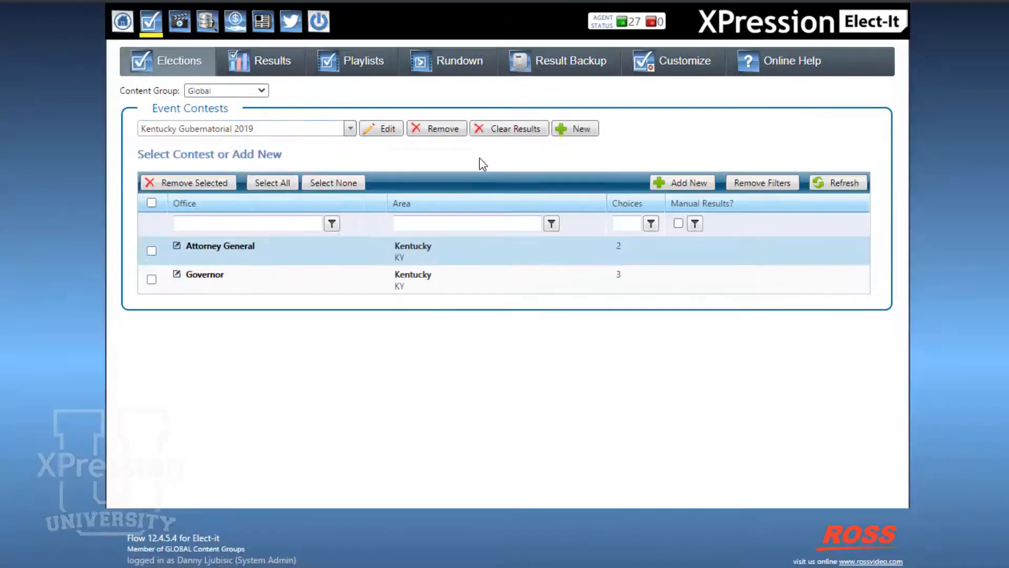
Step: Create and save a new event dated 6/30/2020, named with the presenter's first name followed by "Election"
left_click(589, 131)
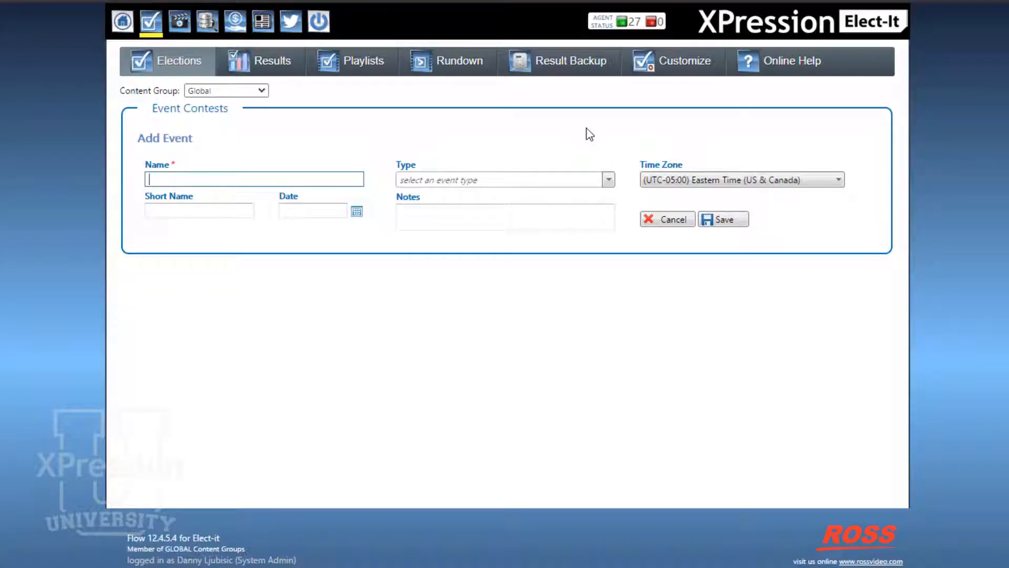
type("Danny")
key("BackSpace")
type("s Election")
left_click(356, 212)
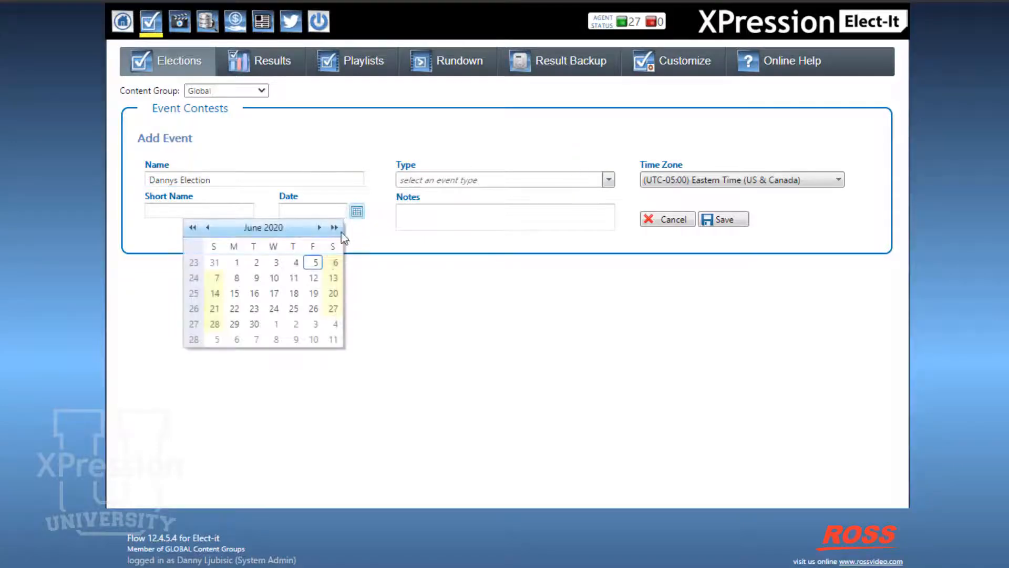
left_click(254, 324)
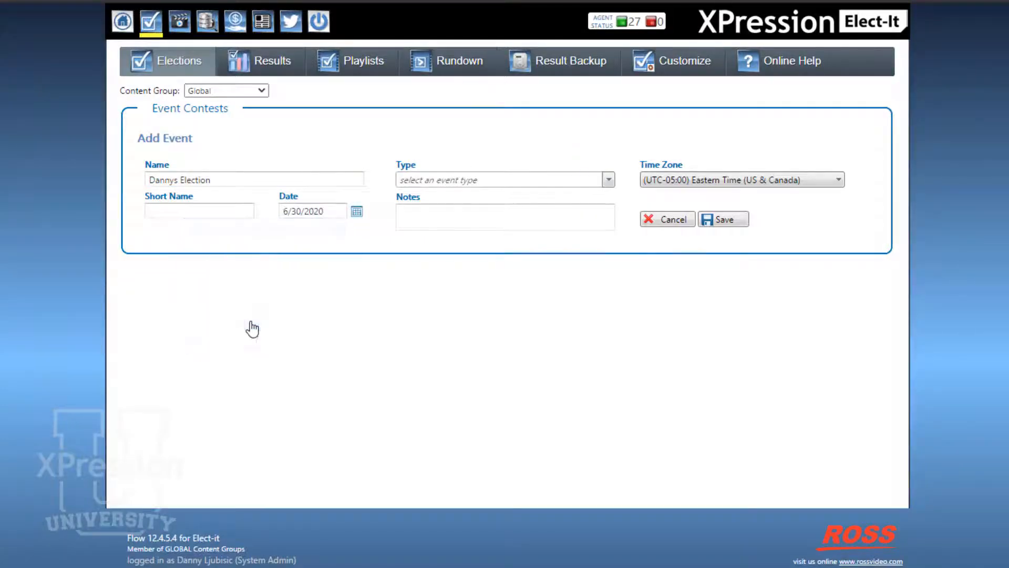
left_click(728, 225)
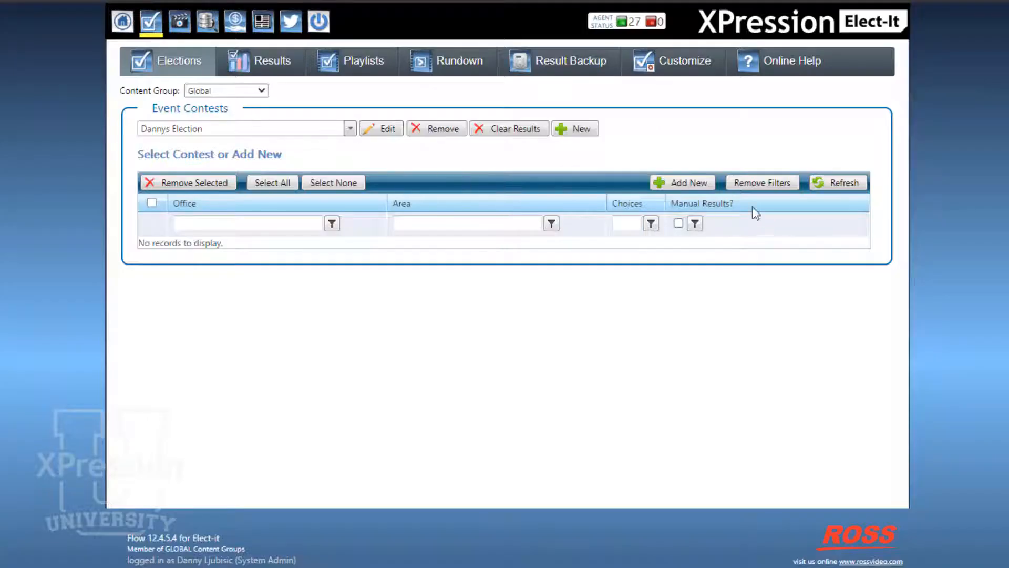
Step: Add a contest to the new event with area FL and office Sheriff, and save it
left_click(673, 184)
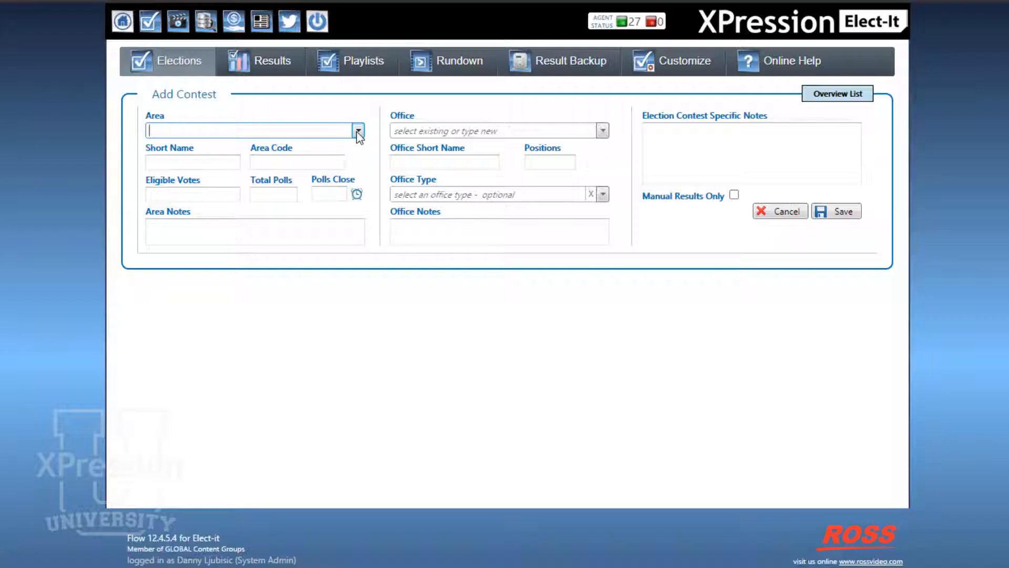
type("FL")
left_click(548, 117)
left_click(502, 136)
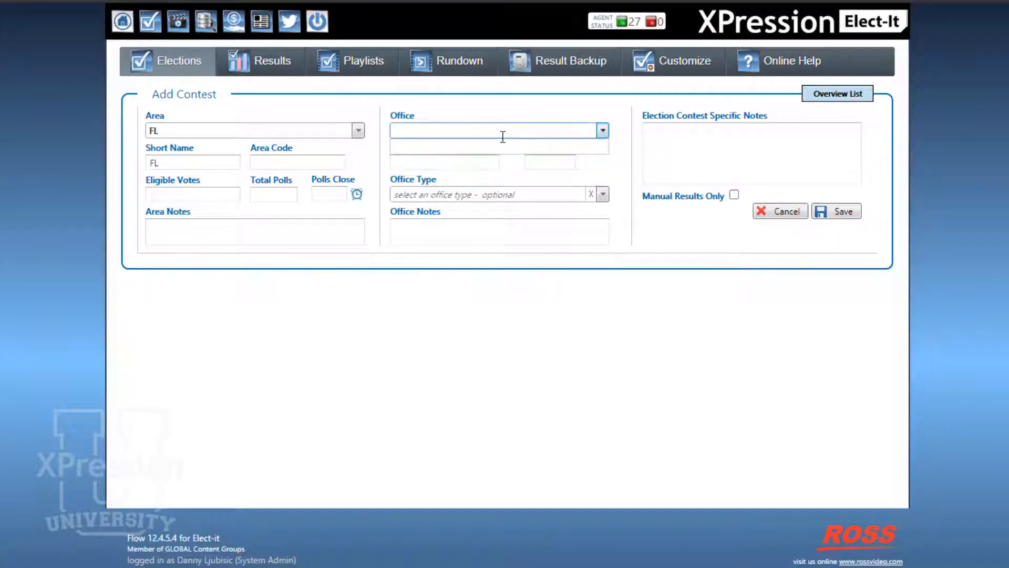
type("Sheriff")
left_click(516, 257)
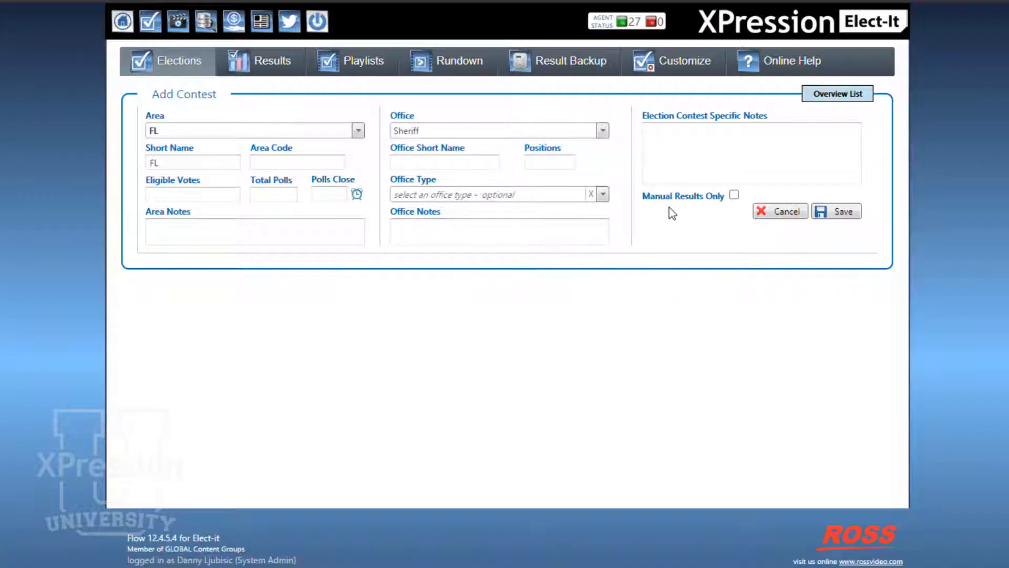
left_click(843, 212)
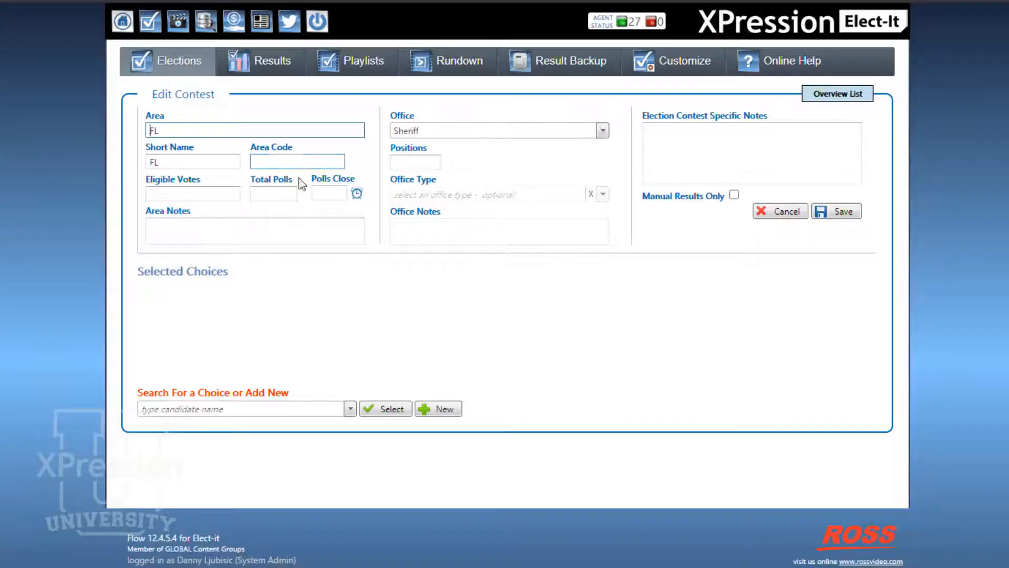
Step: Start a new choice for the Sheriff contest with the candidate's first and last name and the party affiliation Abababa
left_click(447, 409)
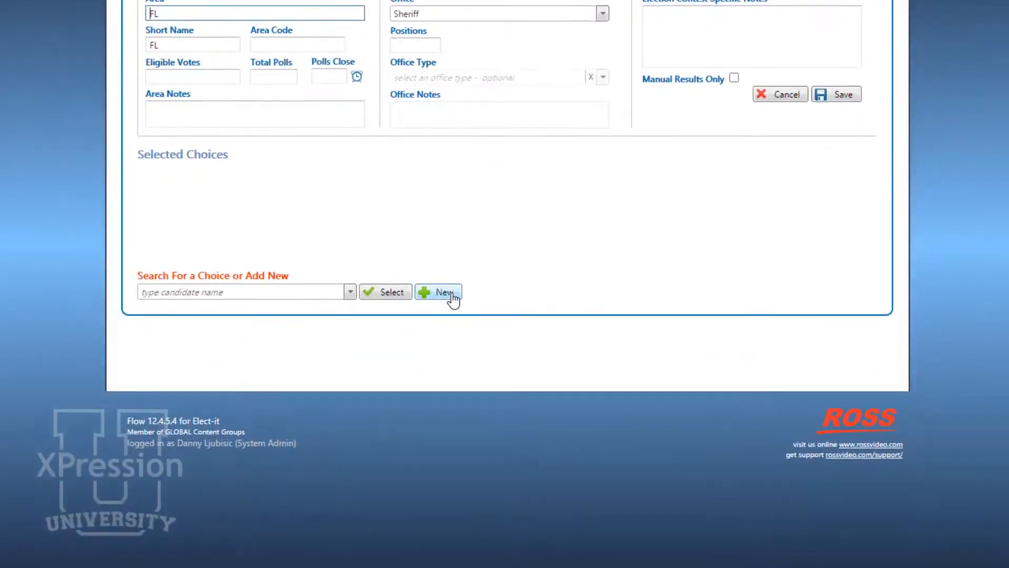
type("Danny")
key("Tab")
type("l")
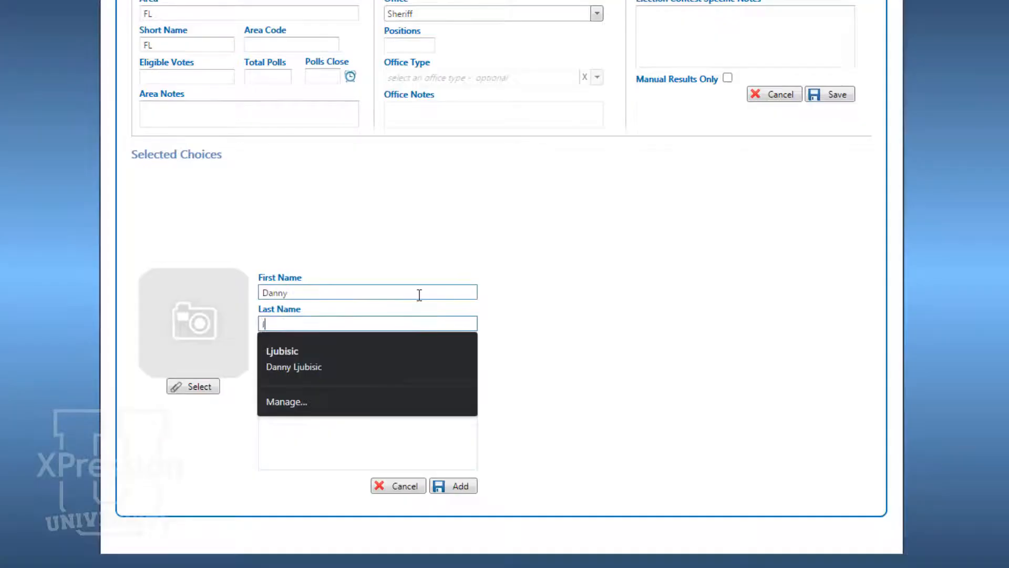
type("jubisic")
key("Tab")
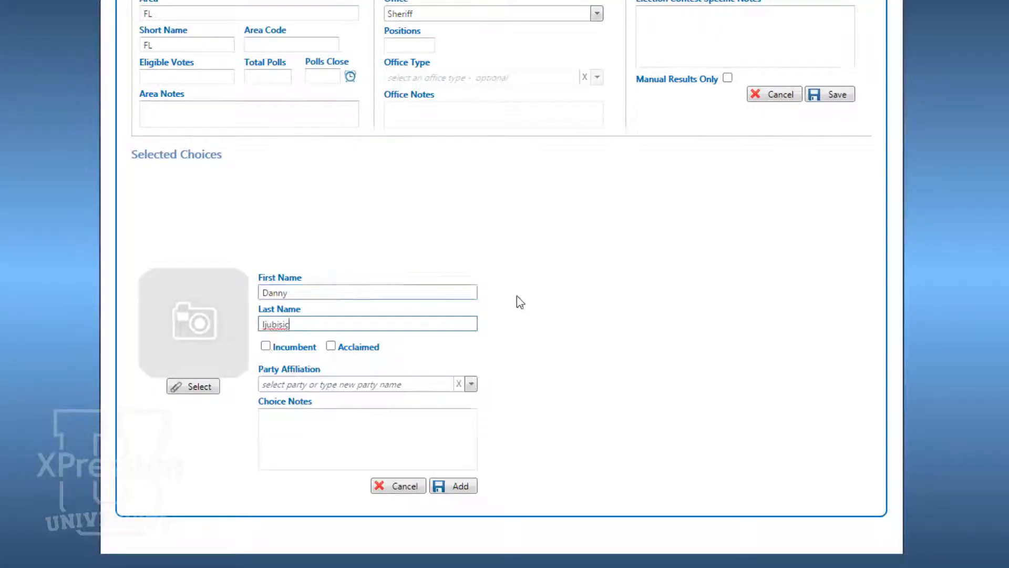
left_click(472, 384)
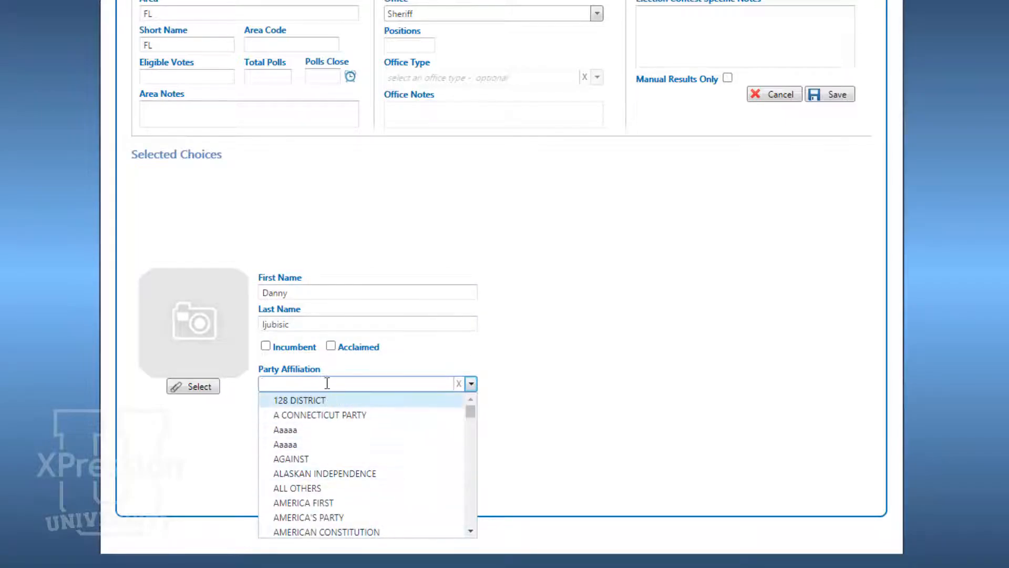
type("Abababa")
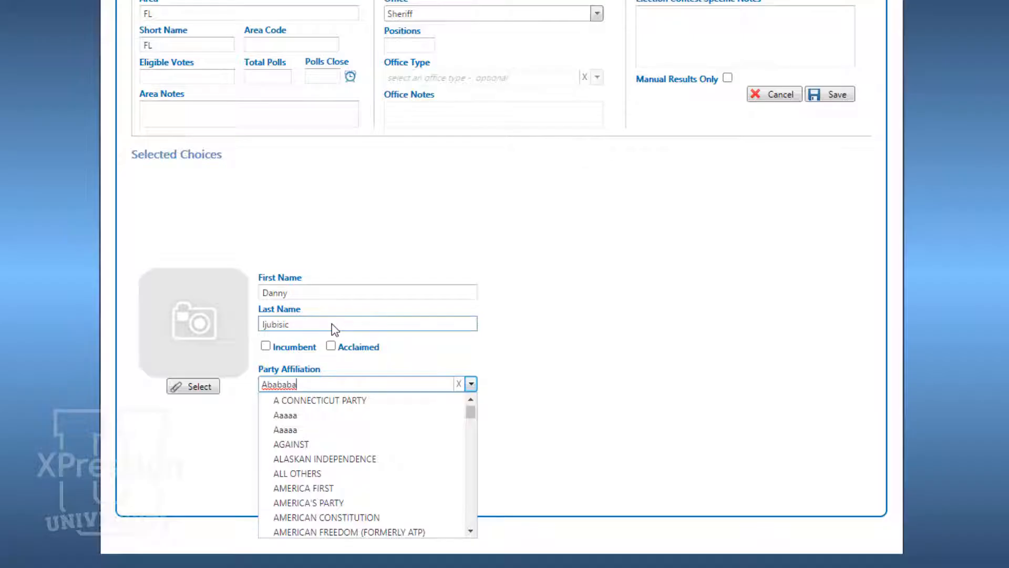
key("Return")
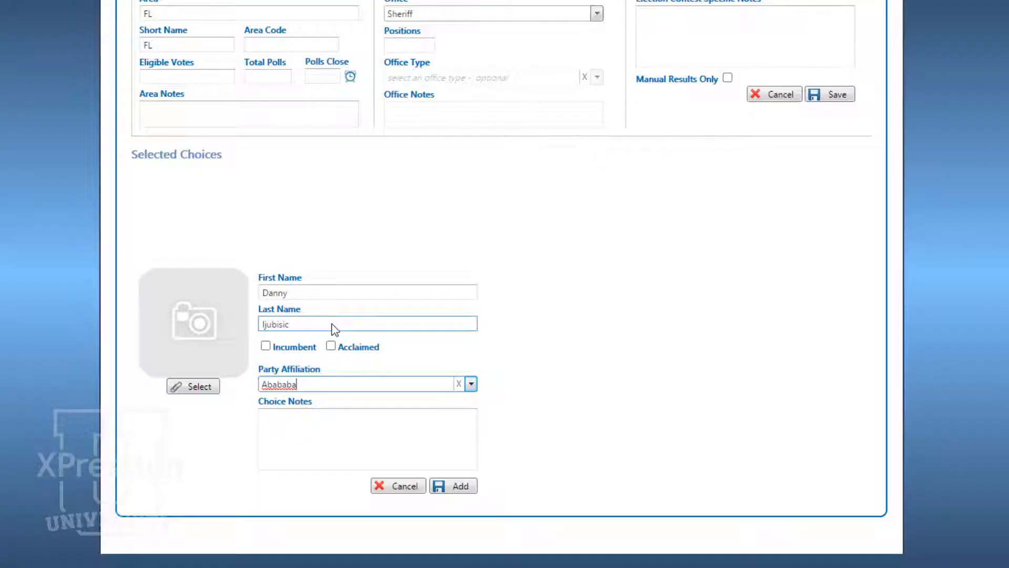
Step: Examine the file upload option for the candidate's picture and leave without choosing an image
left_click(196, 391)
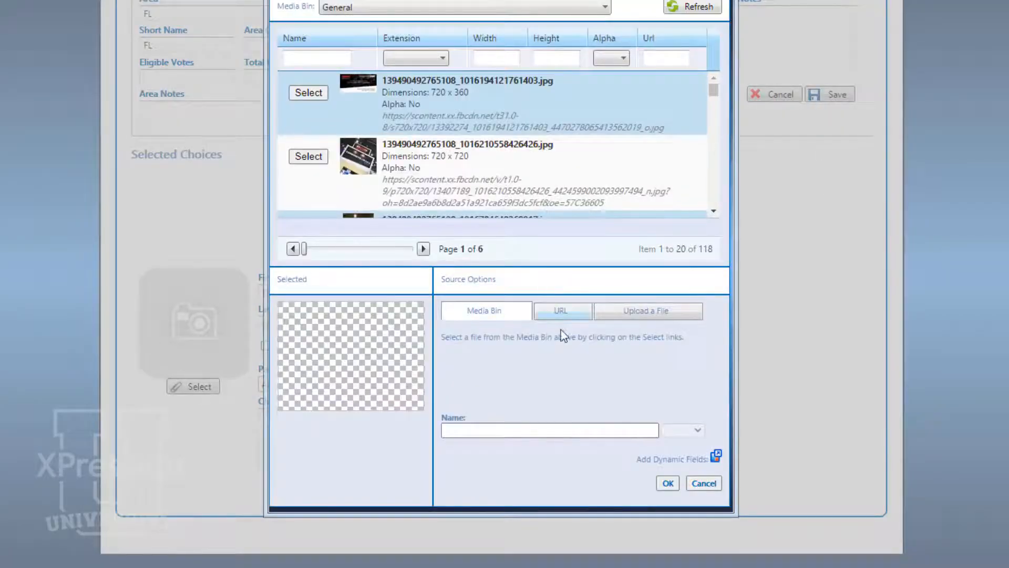
left_click(645, 311)
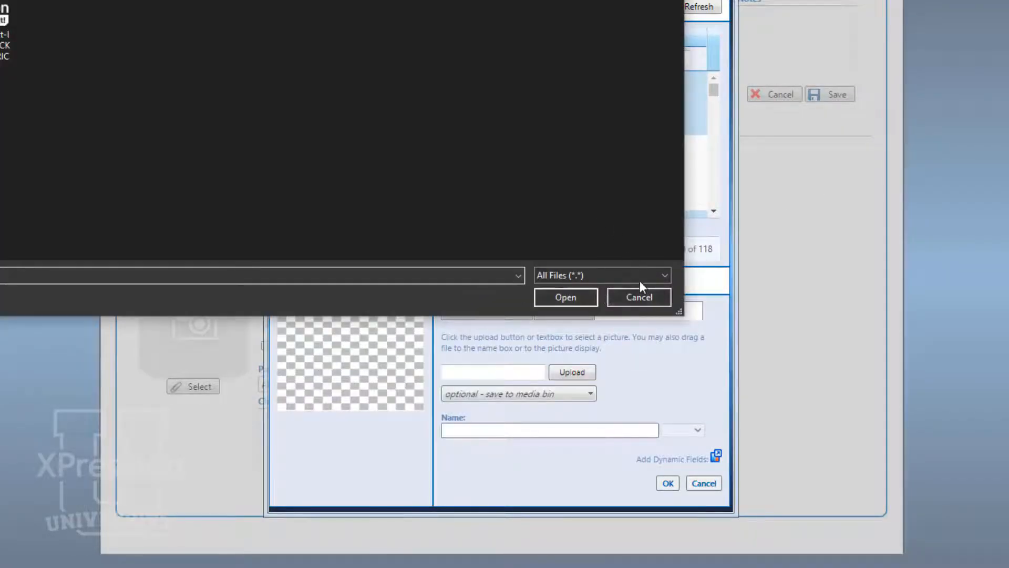
left_click(638, 297)
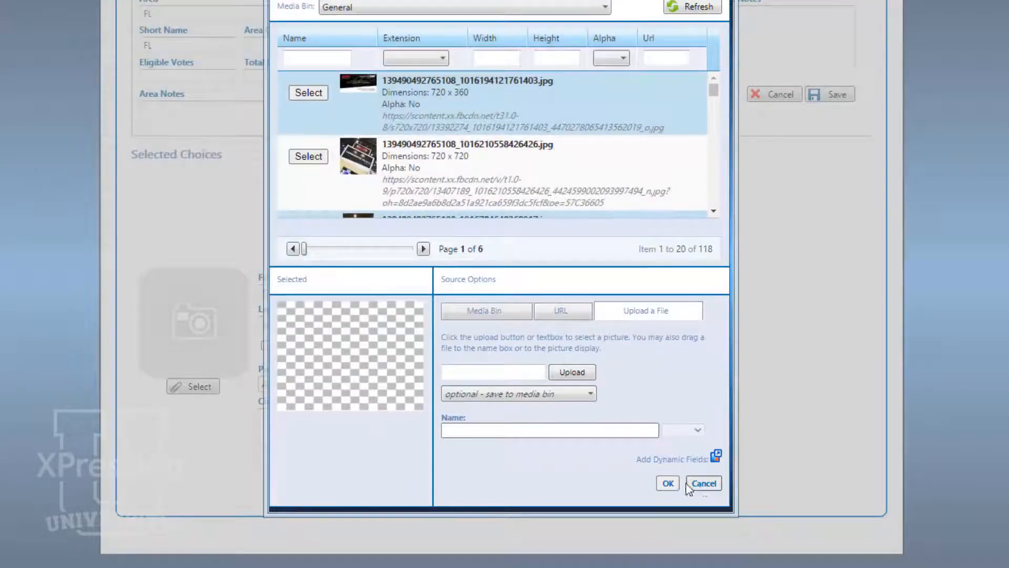
left_click(691, 484)
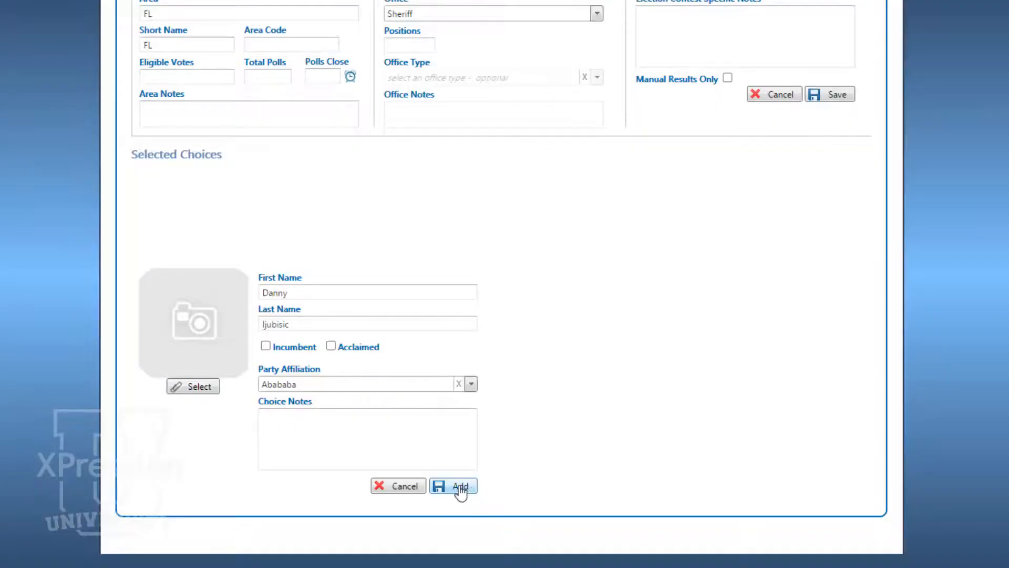
Step: Add the new candidate to the Sheriff contest's choices and save the contest
left_click(460, 486)
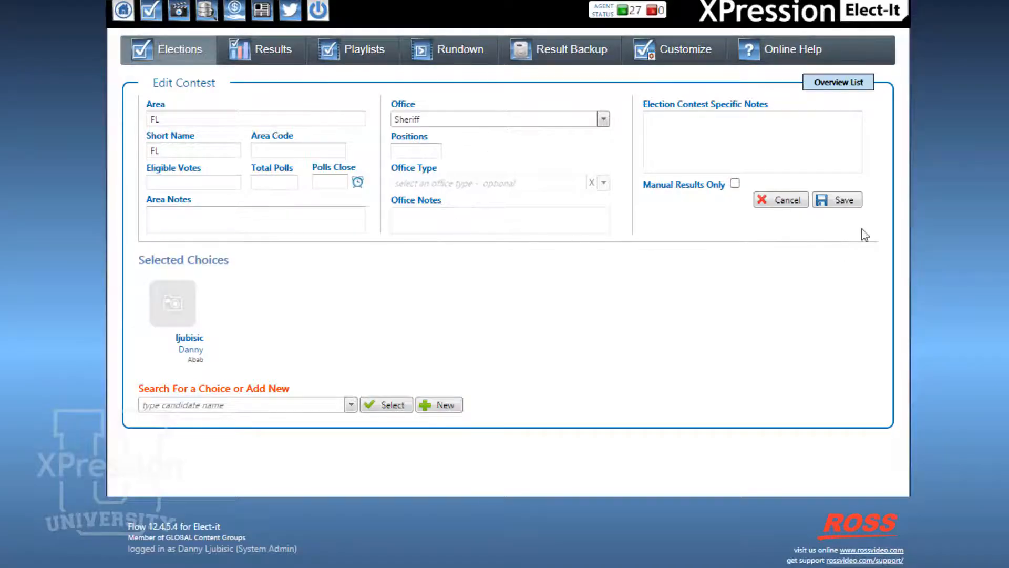
left_click(846, 201)
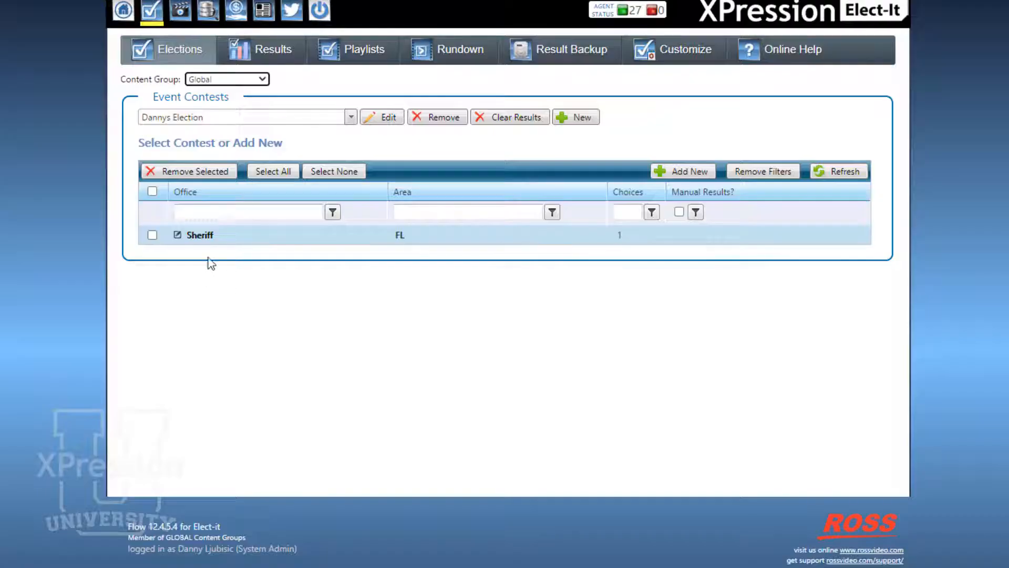
Step: Examine the candidates in the Attorney General contest of the Kentucky Gubernatorial 2019 event and return to the contest list
left_click(351, 118)
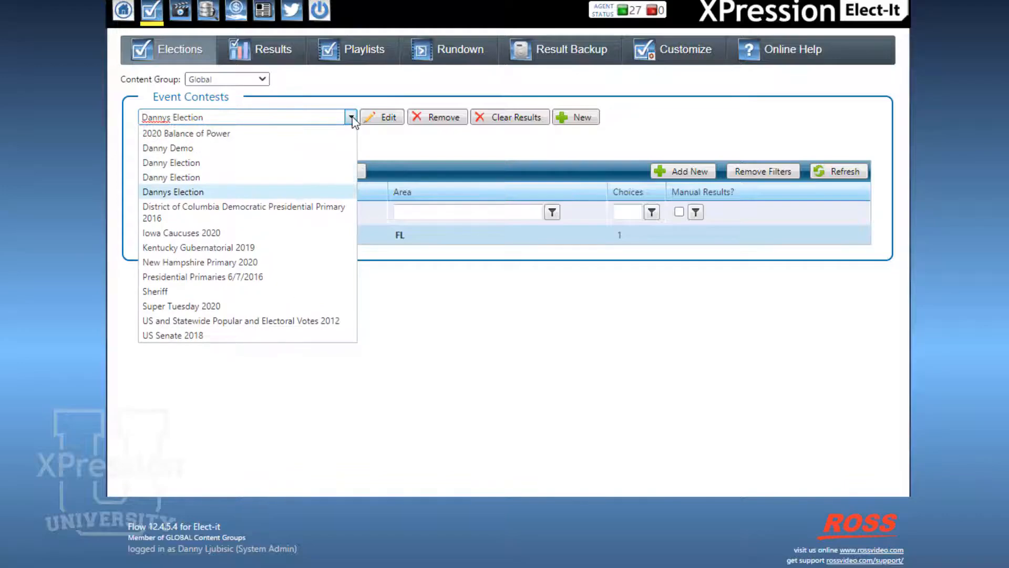
left_click(217, 249)
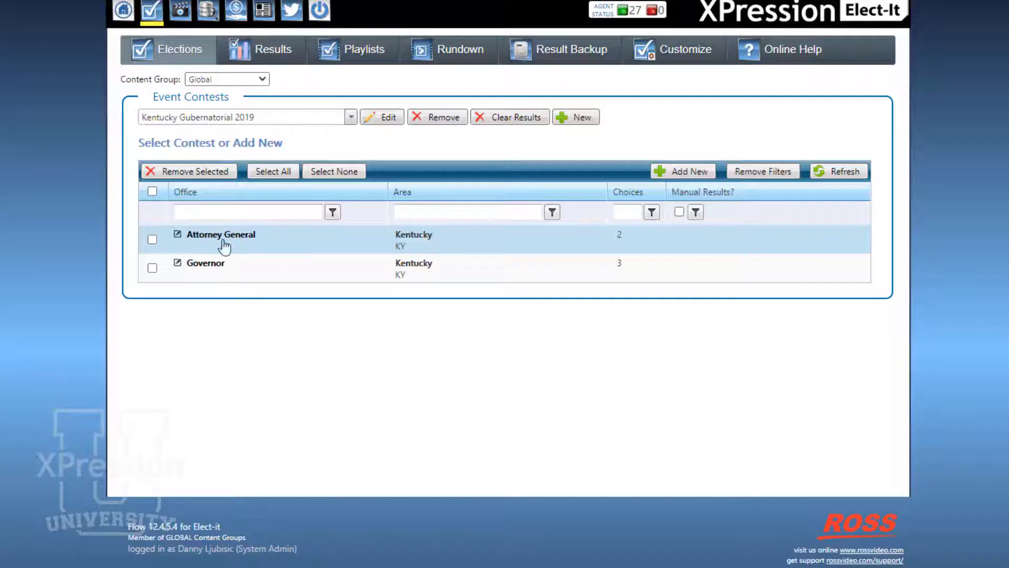
left_click(178, 235)
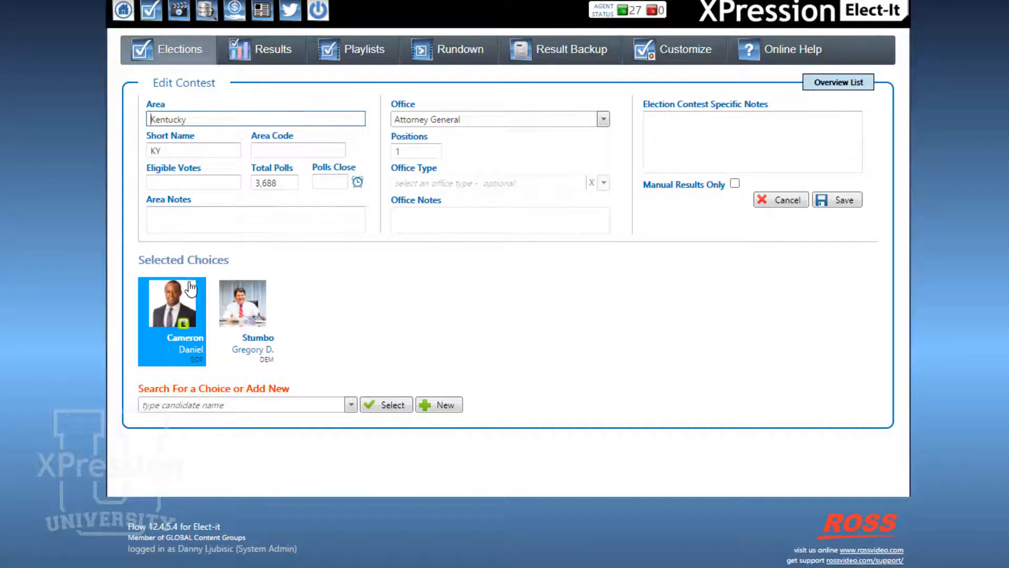
left_click(239, 311)
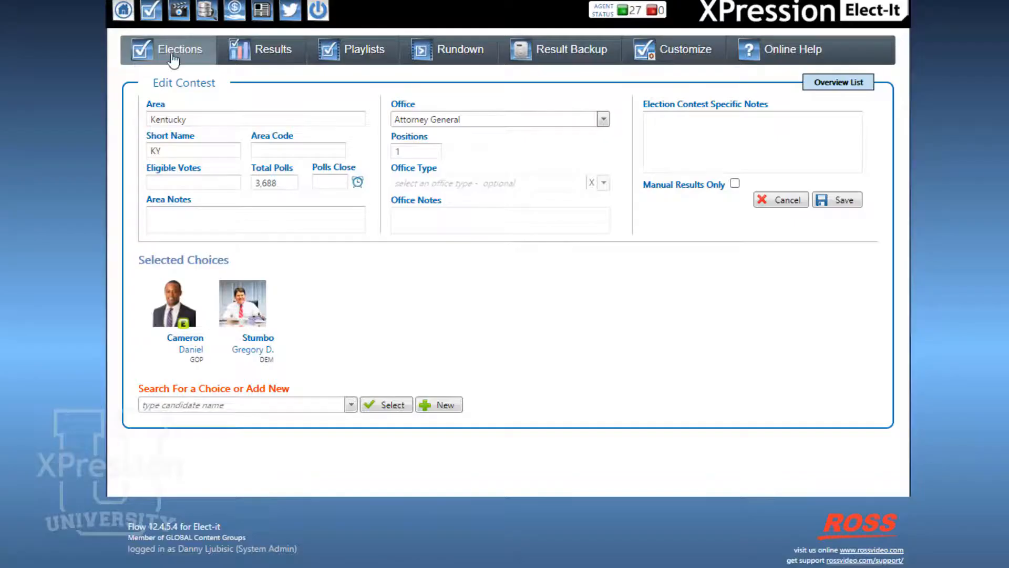
left_click(171, 52)
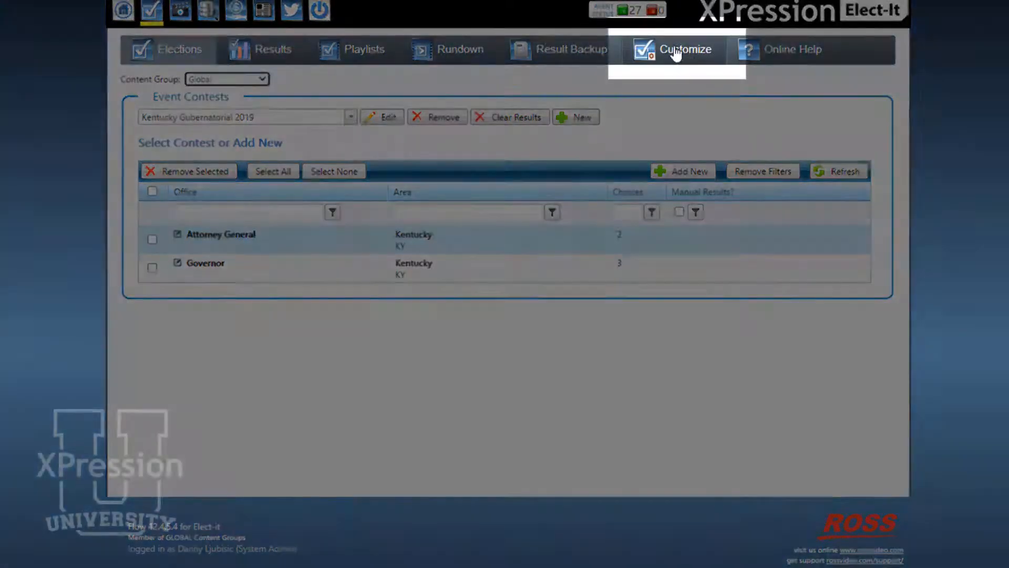
Step: Open the Abababa party of the newly created event for editing in the Customize section to examine its options
left_click(676, 53)
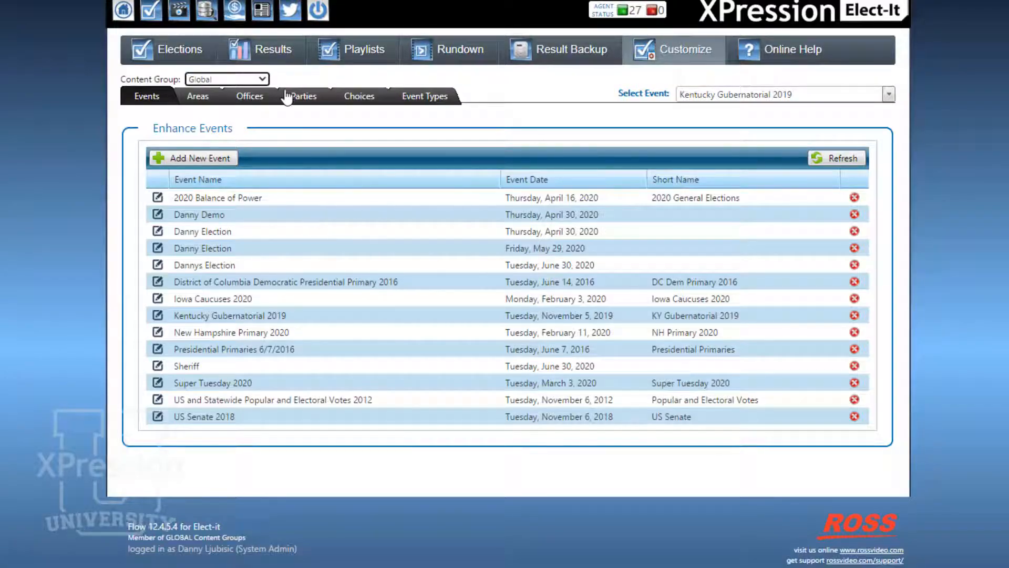
left_click(305, 100)
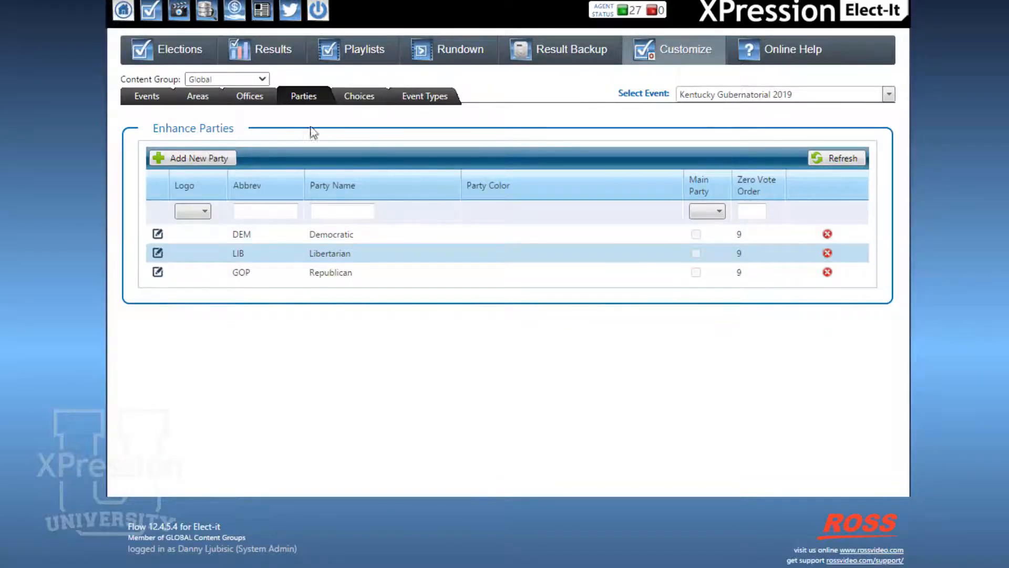
left_click(744, 96)
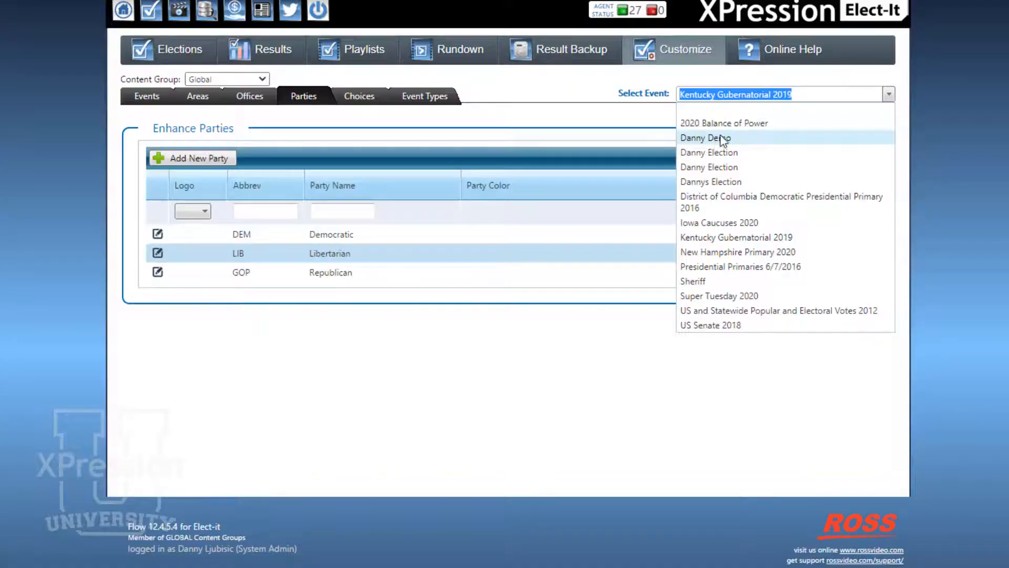
left_click(731, 182)
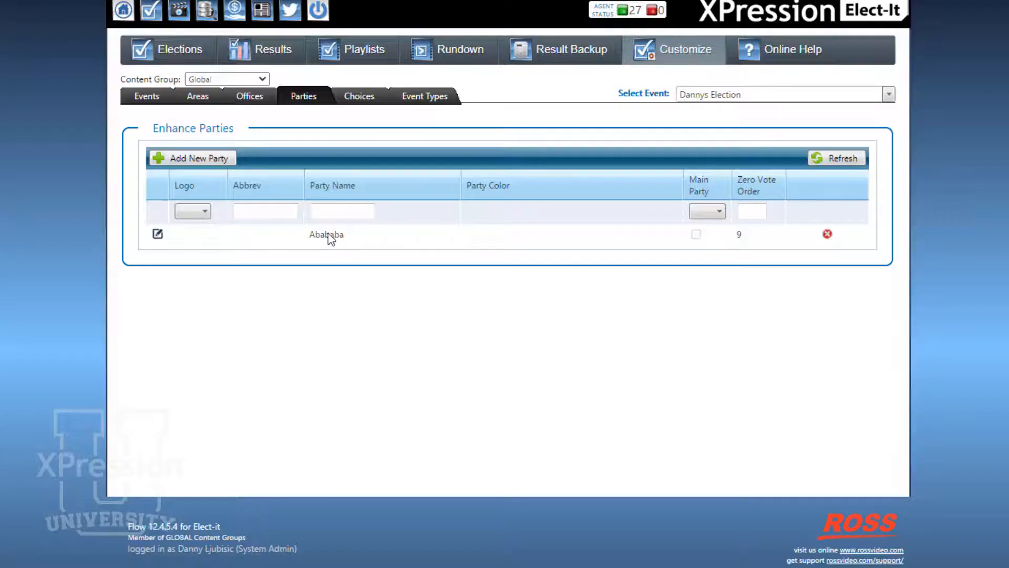
left_click(157, 234)
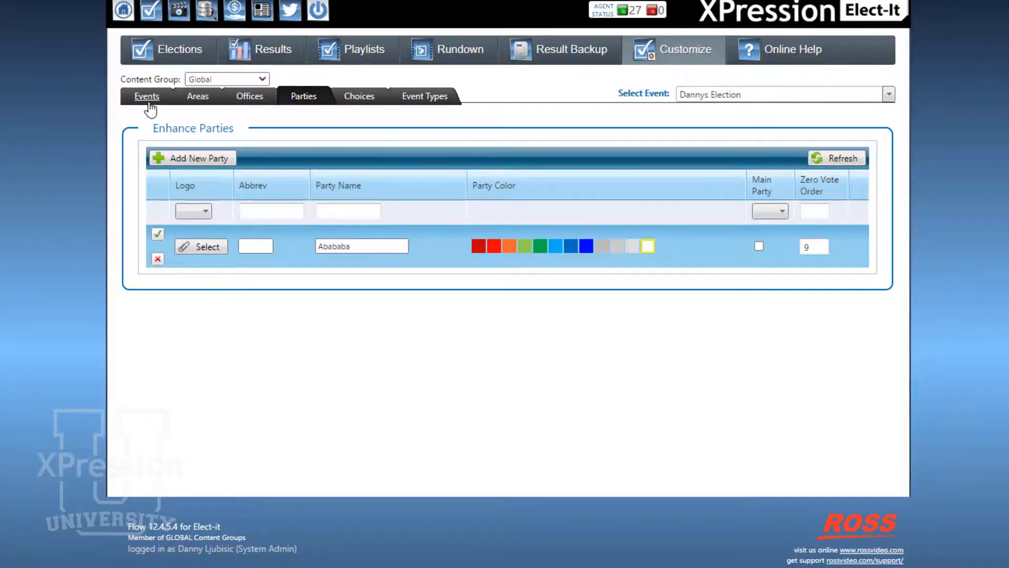
Step: Select the Super Tuesday 2020 event in the Elections section and look through its list of contests
left_click(168, 55)
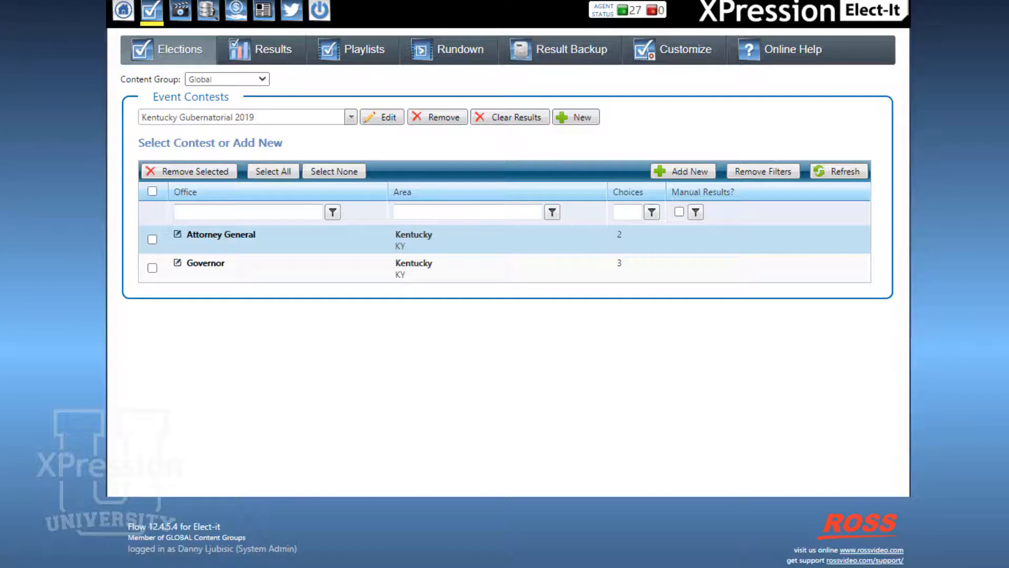
left_click(350, 115)
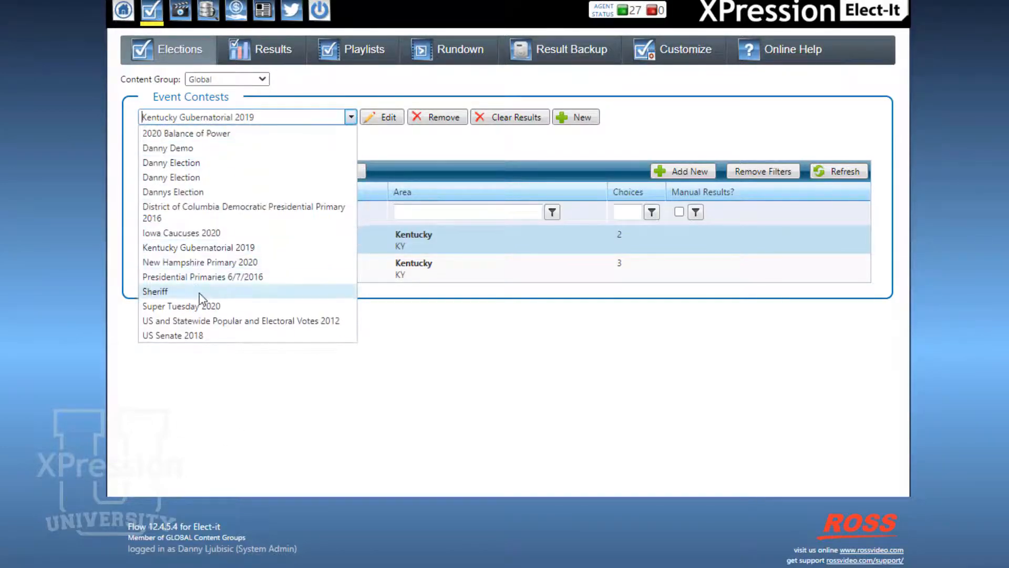
left_click(206, 305)
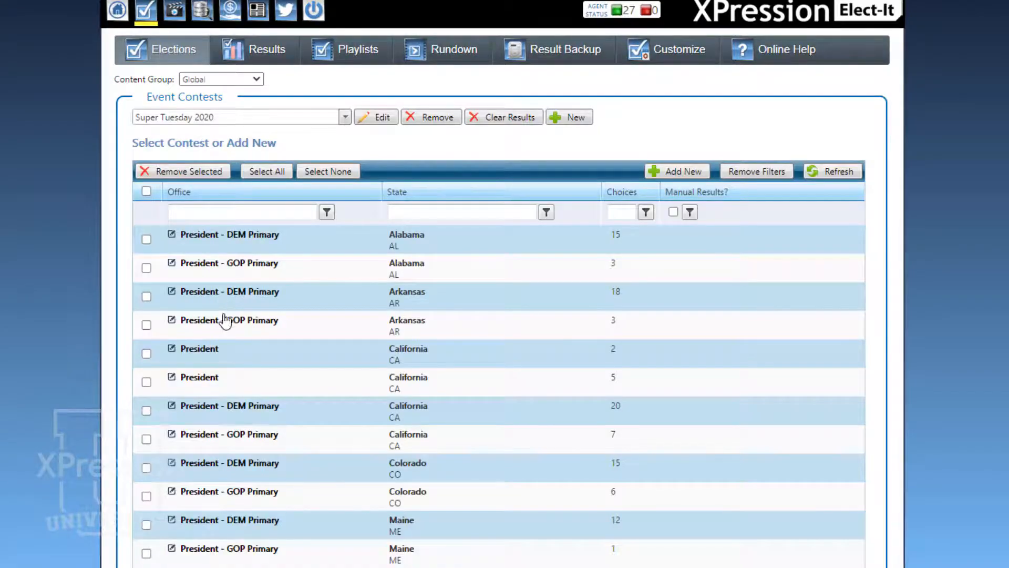
scroll(235, 300, "down", 4)
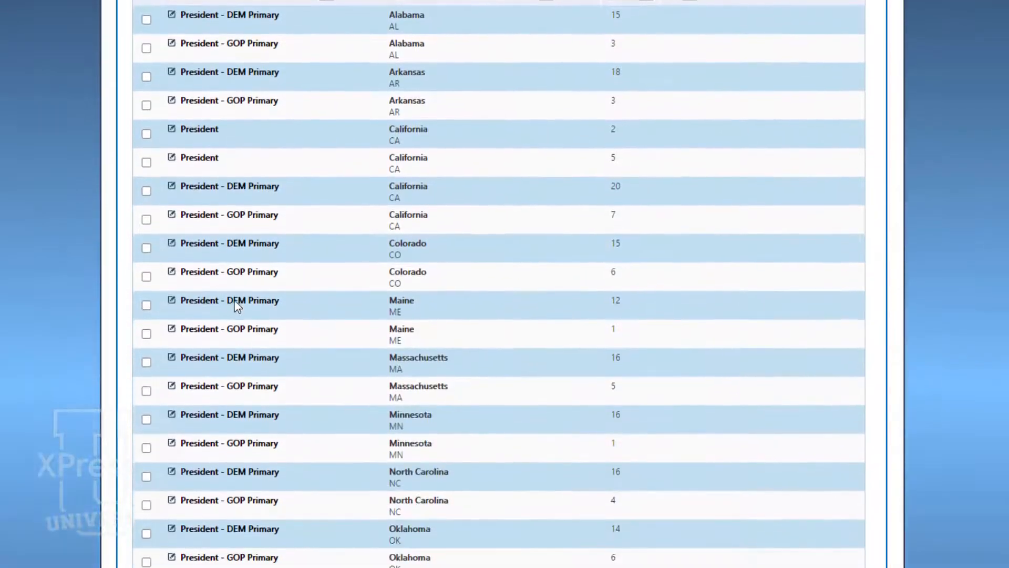
scroll(236, 306, "down", 3)
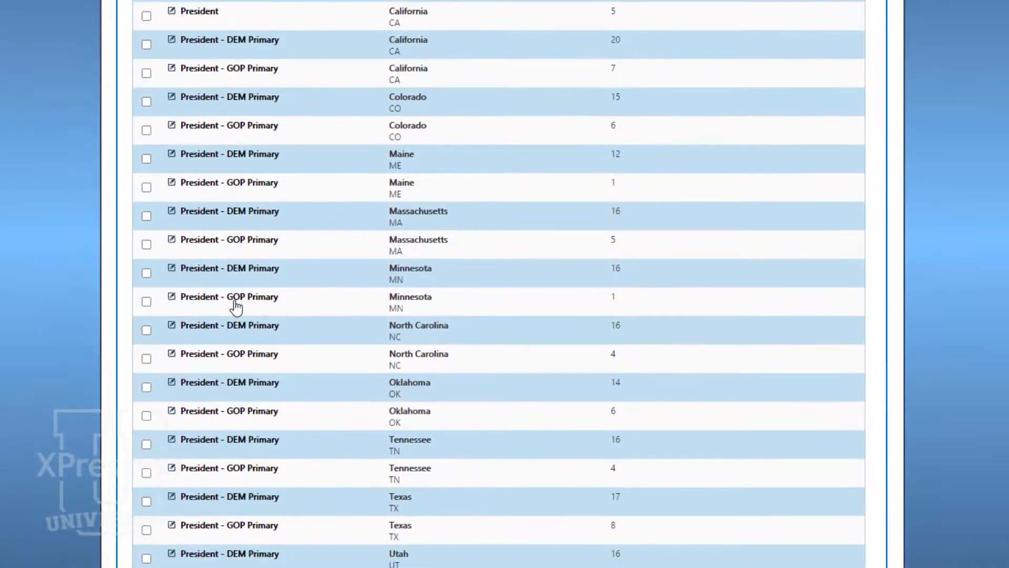
scroll(236, 307, "down", 2)
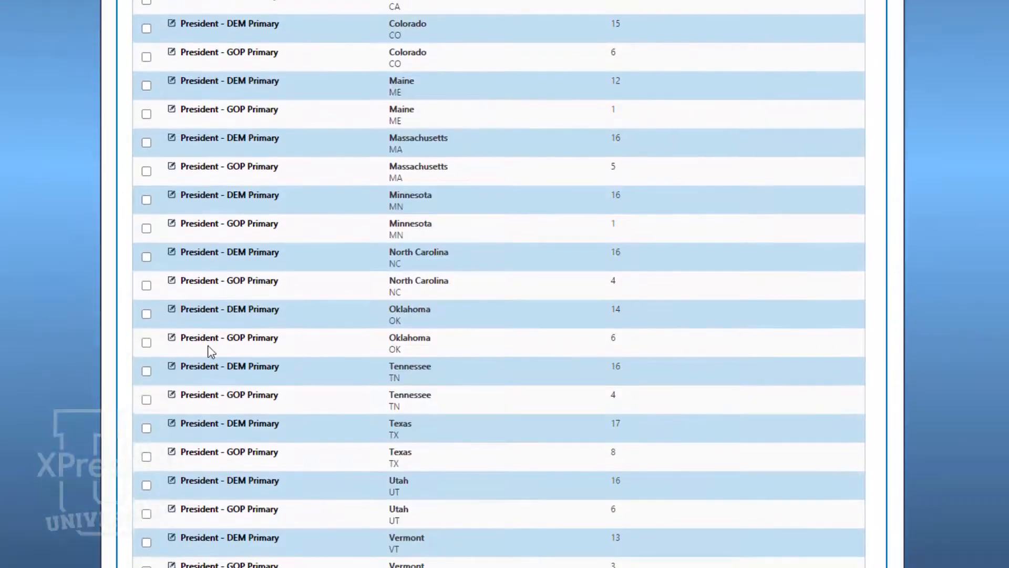
scroll(209, 349, "up", 7)
scroll(187, 394, "up", 2)
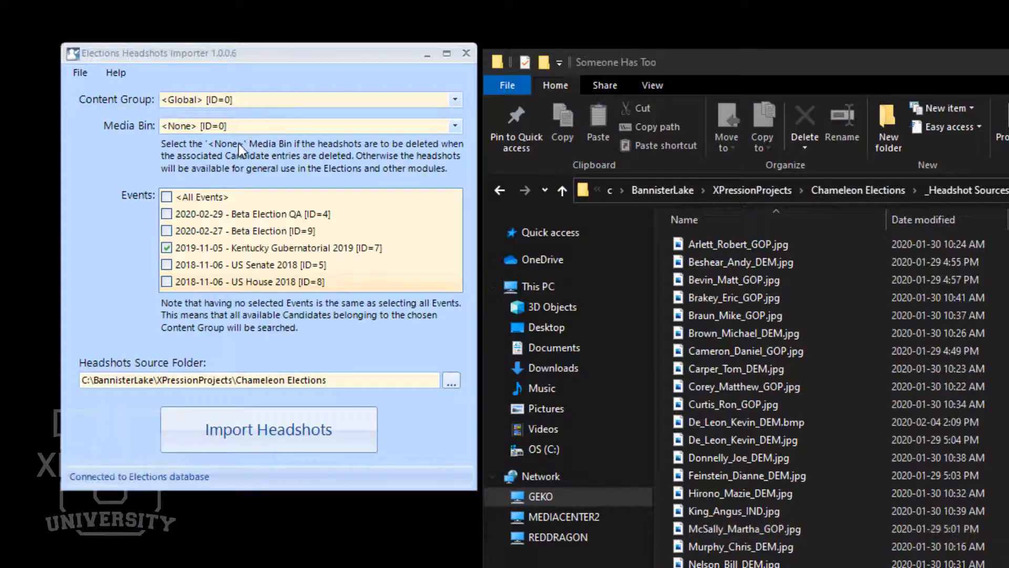
Step: In Elections Headshots Importer, import headshots for the Kentucky Gubernatorial 2019 event from the source folder C:\BannisterLake\XPressionProjects\Chameleon Elections
left_click(339, 382)
left_click_drag(325, 384, 71, 367)
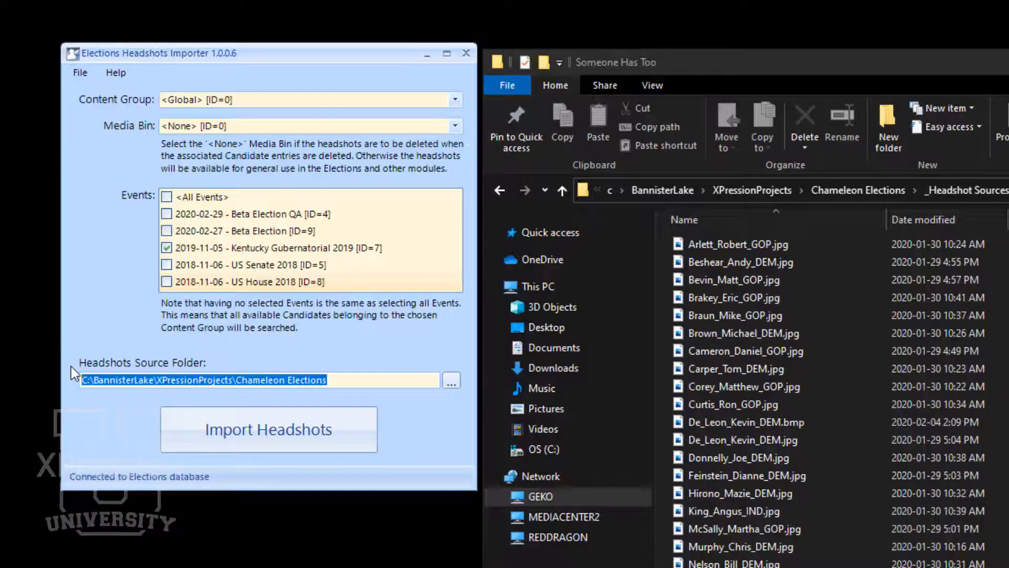
left_click(203, 247)
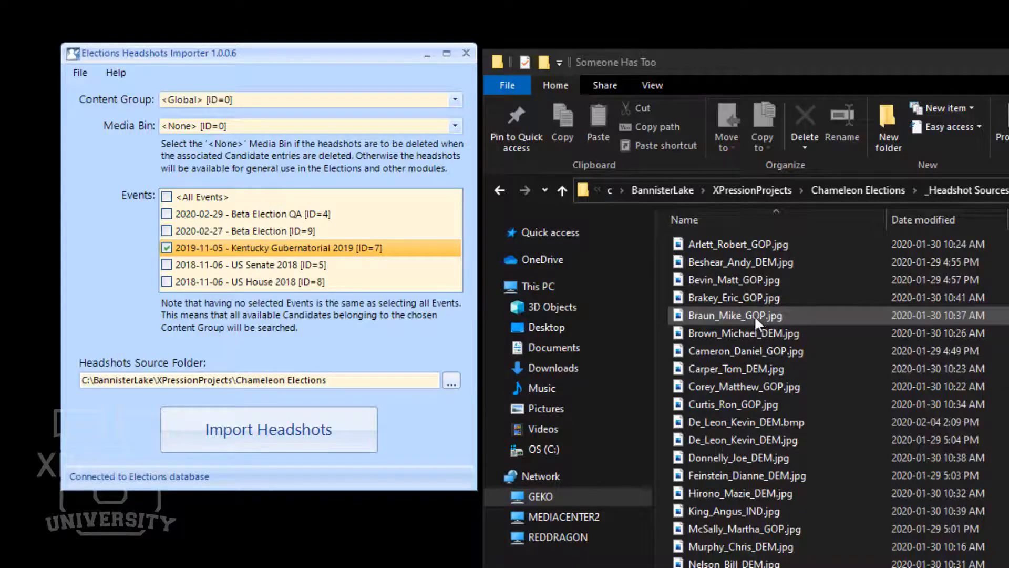
left_click(302, 431)
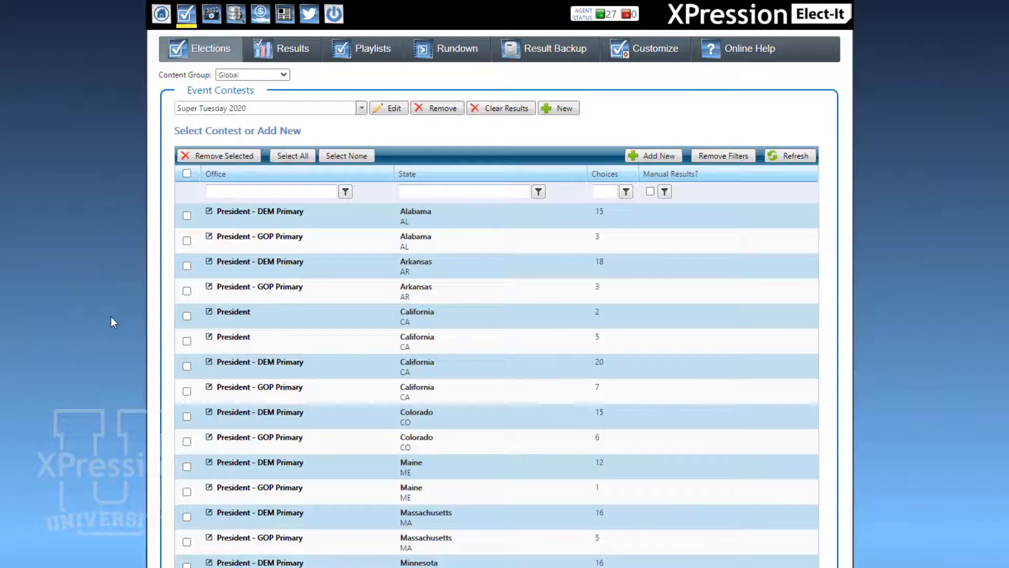
Step: In Elect-It, open the Alabama President - DEM Primary contest of Super Tuesday 2020 and examine its selected choices and their headshots
left_click(286, 215)
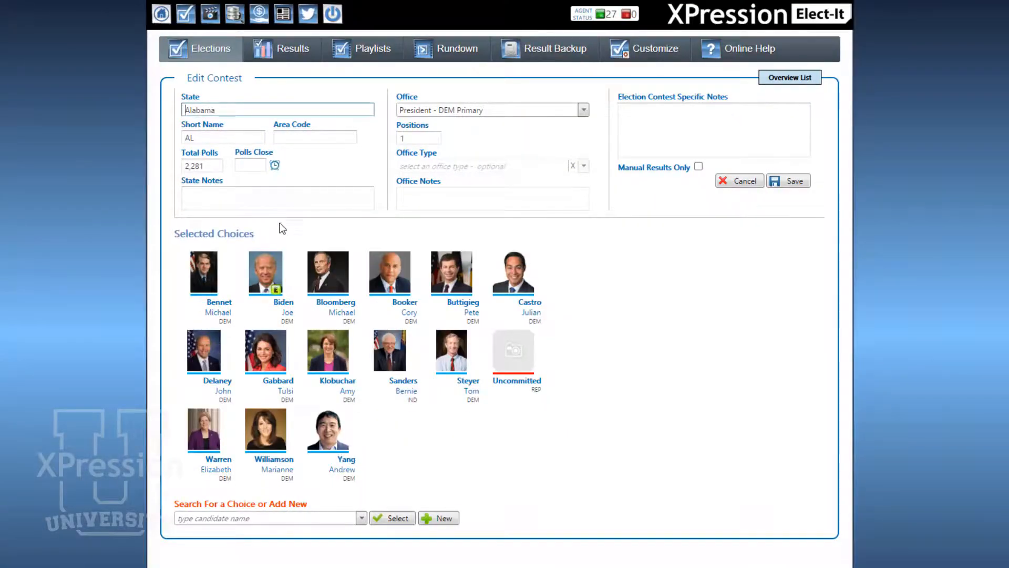
left_click(246, 281)
left_click(186, 316)
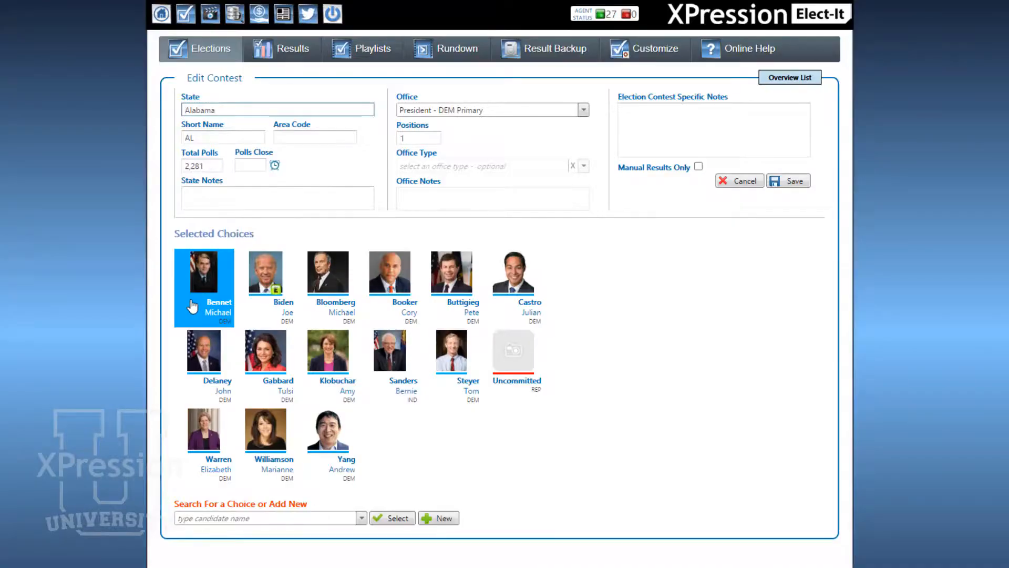
left_click(515, 367)
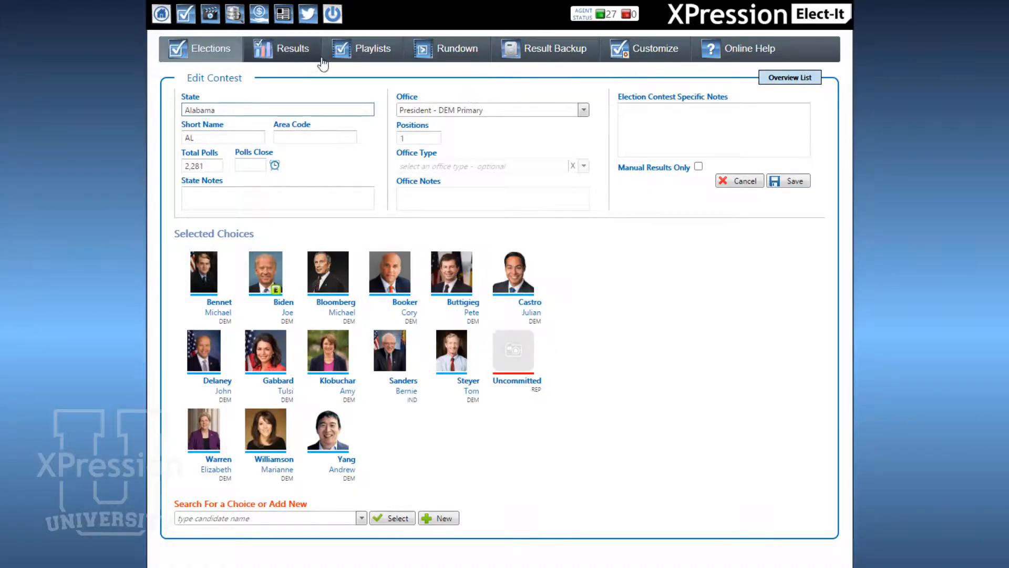
Step: Examine the vote details of the California President, California DEM Primary and Arkansas DEM Primary contests in the Results section, leaving without saving
left_click(286, 45)
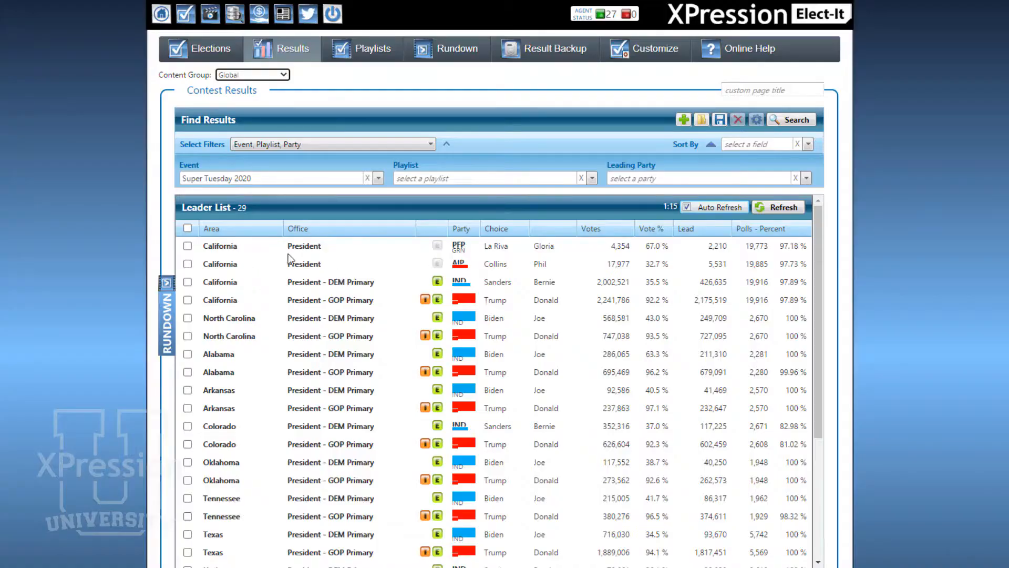
left_click(234, 247)
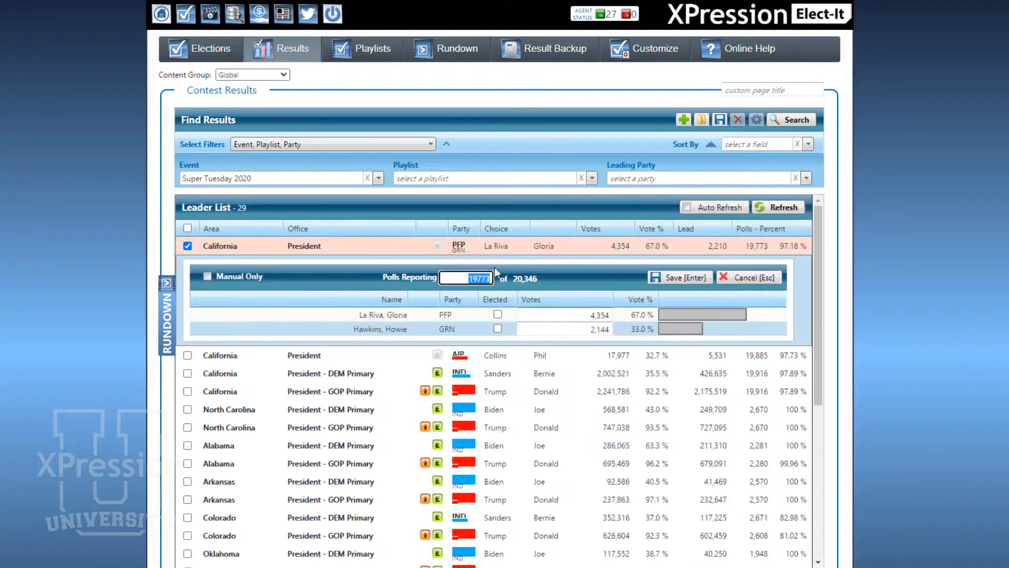
left_click(330, 375)
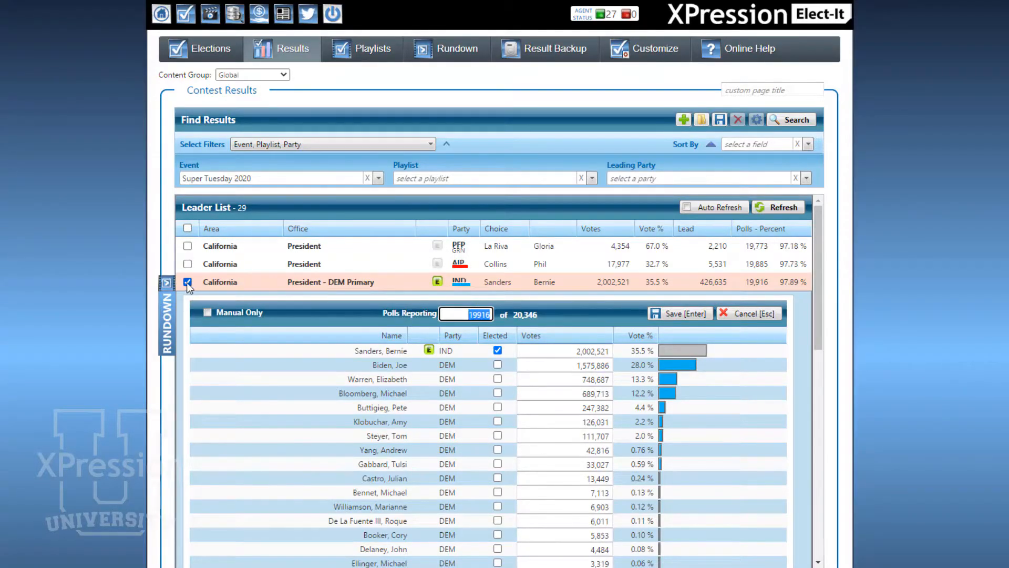
left_click(751, 314)
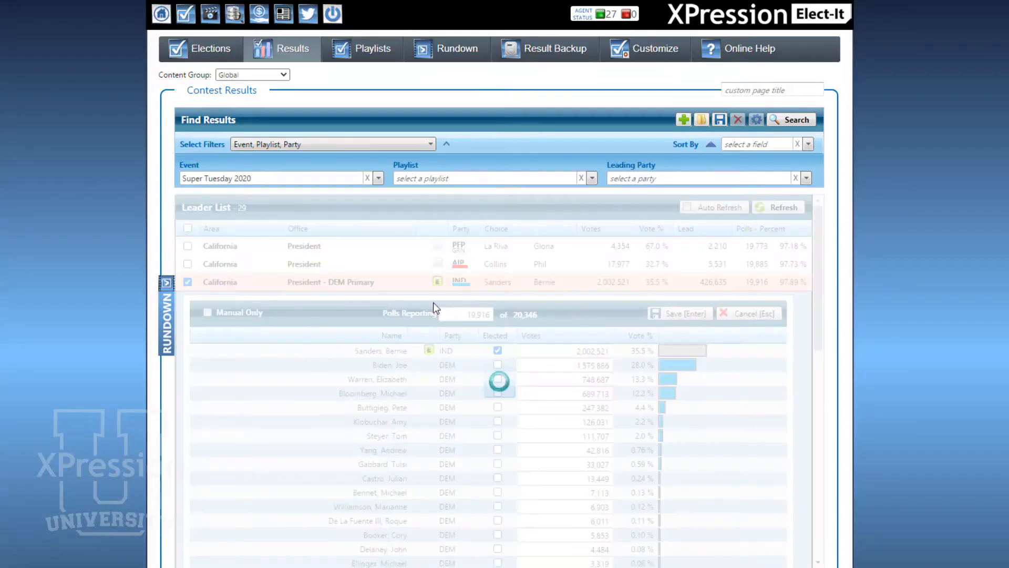
left_click(218, 393)
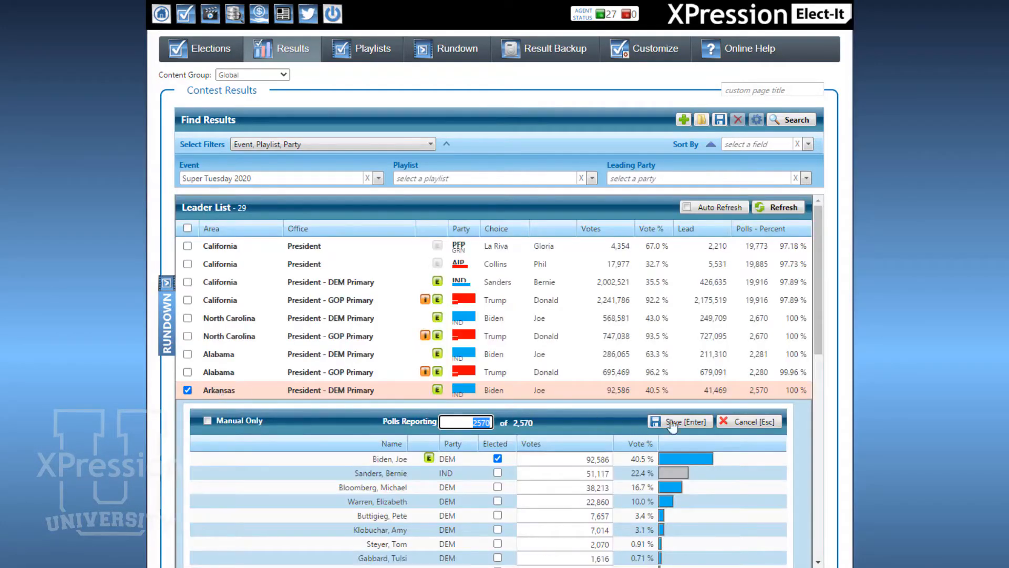
left_click(756, 426)
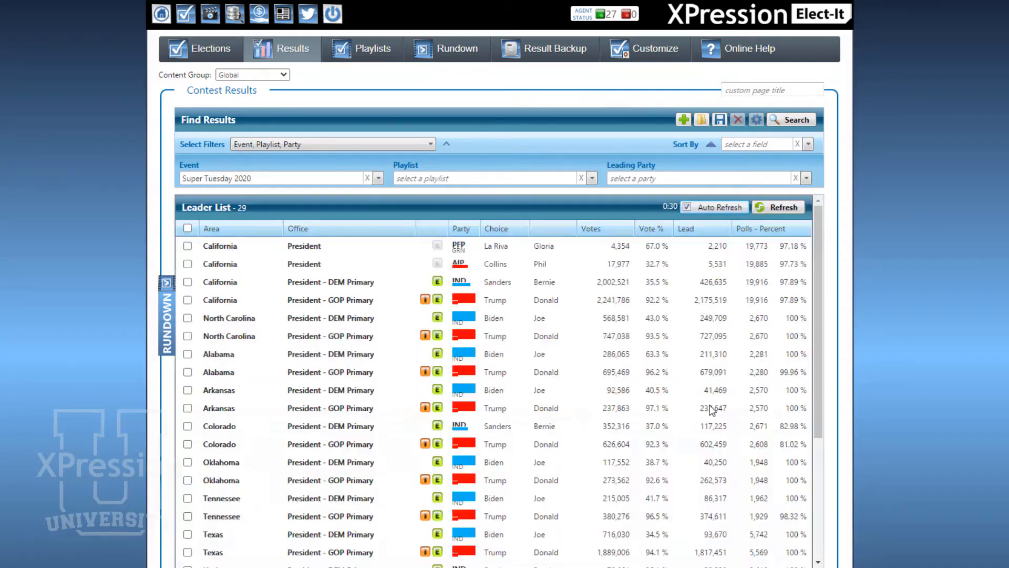